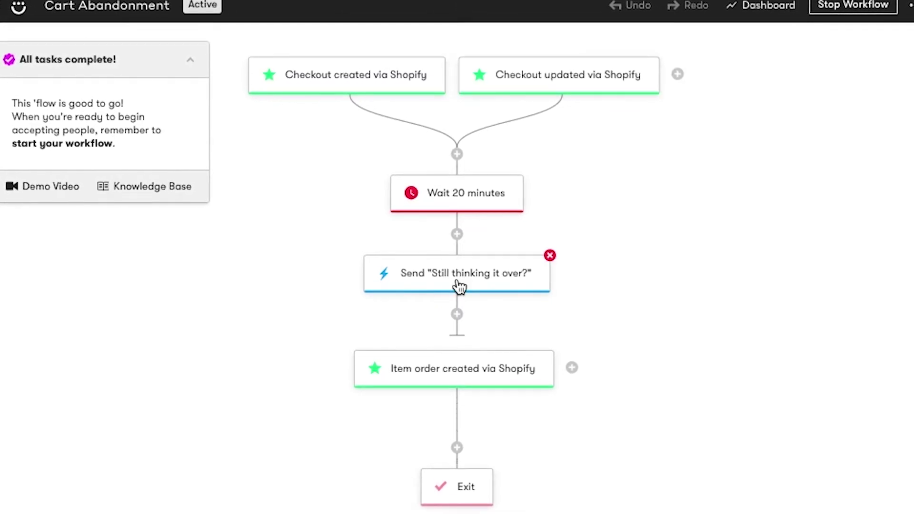
# Open the 'Still thinking it over?' email step and view its email content
pyautogui.click(457, 278)
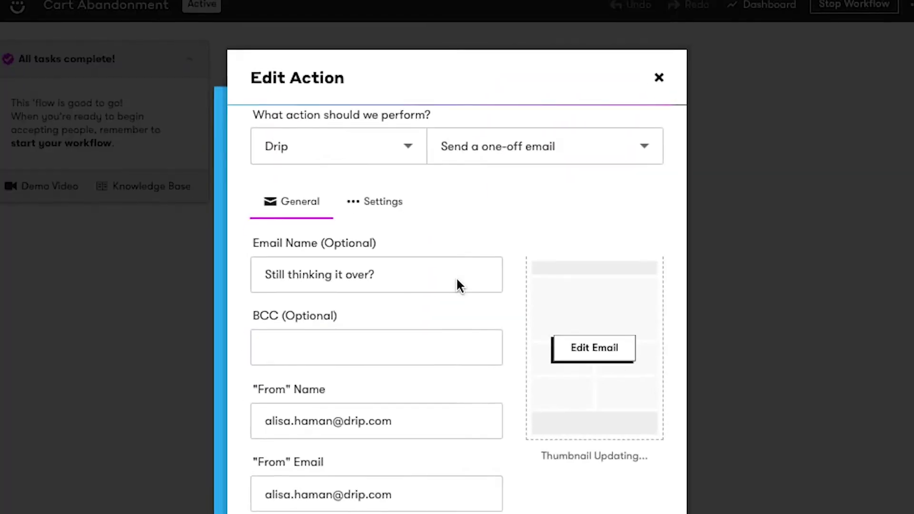
pyautogui.click(579, 356)
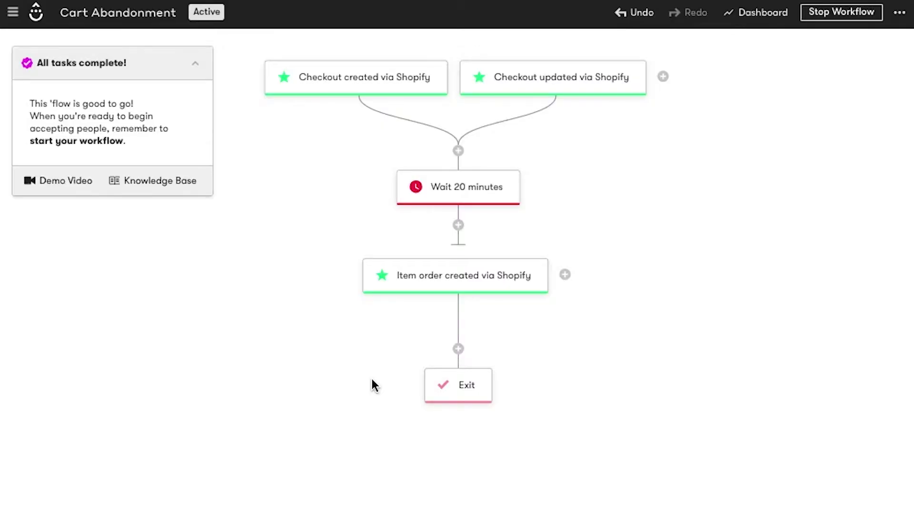
# Add a split test step after the 20-minute wait, pausing the workflow
pyautogui.click(458, 224)
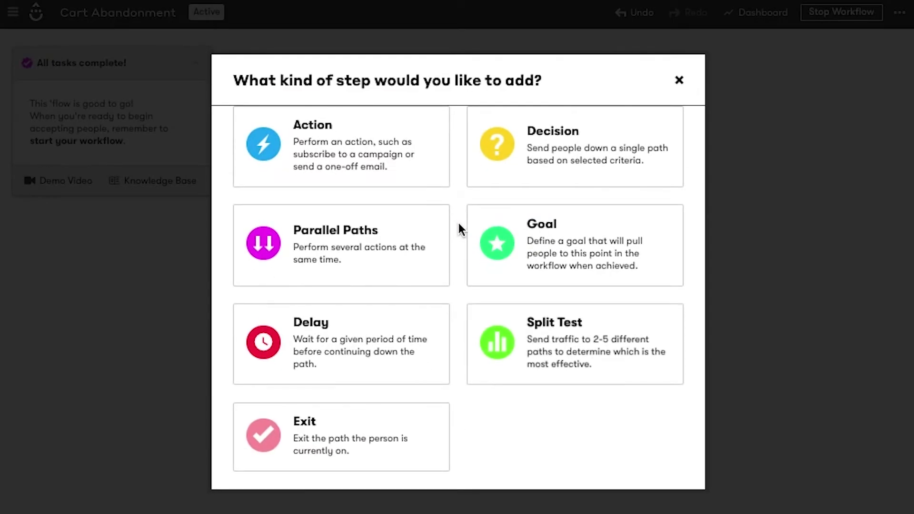
pyautogui.click(493, 373)
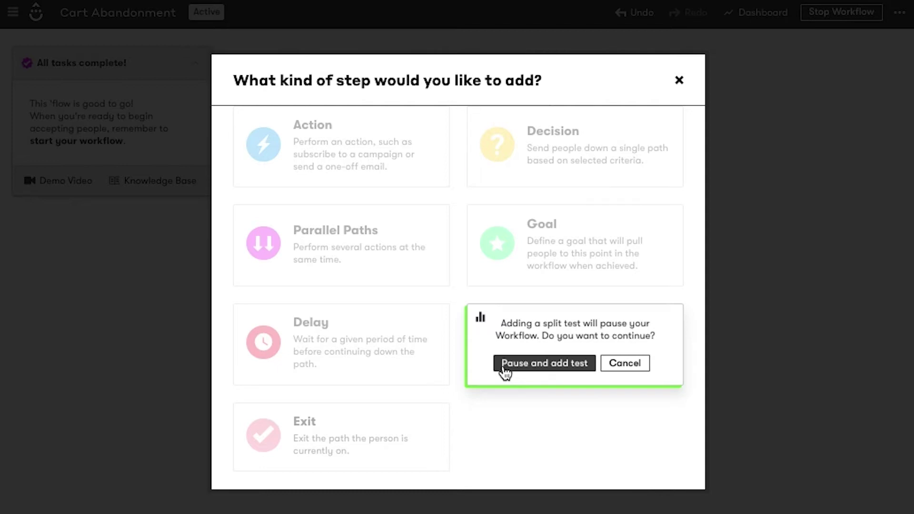
pyautogui.click(505, 363)
# Name the split test 'Cart Abandonment Test', set it to 3 paths, and save
pyautogui.click(279, 139)
pyautogui.tripleClick(305, 138)
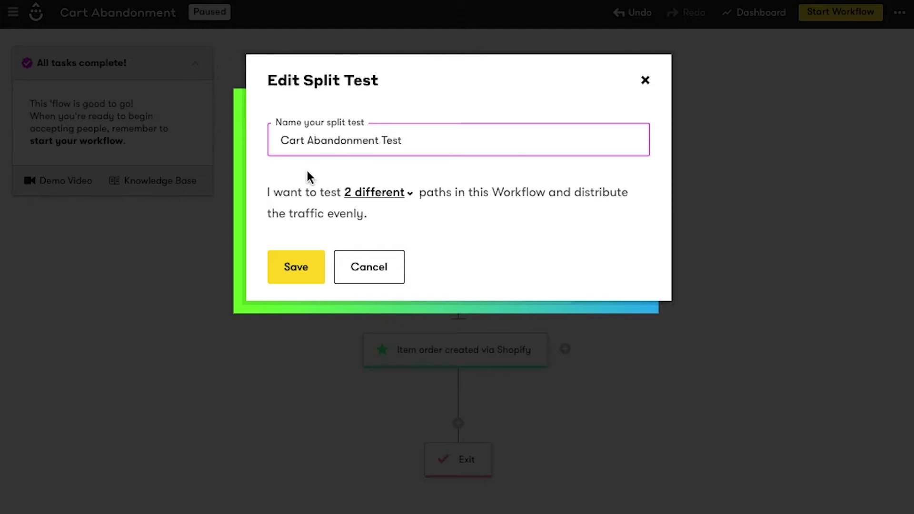
pyautogui.click(357, 194)
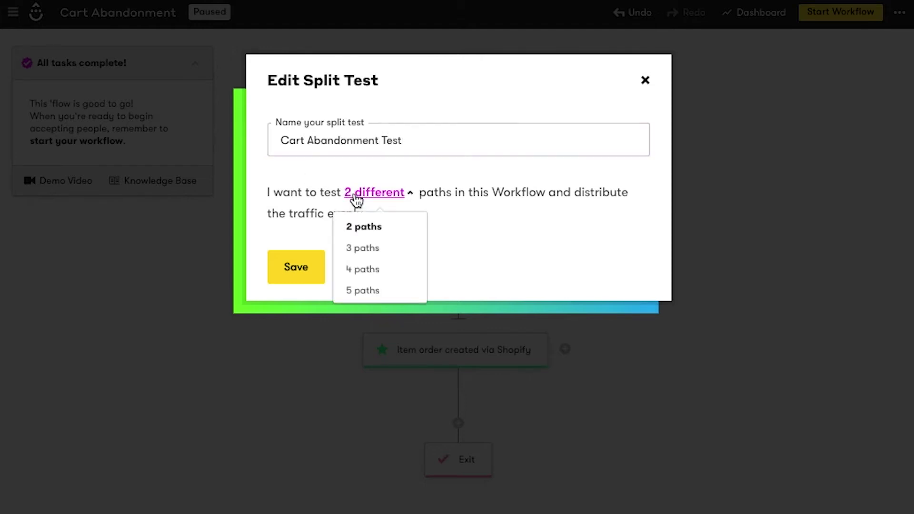
pyautogui.click(361, 247)
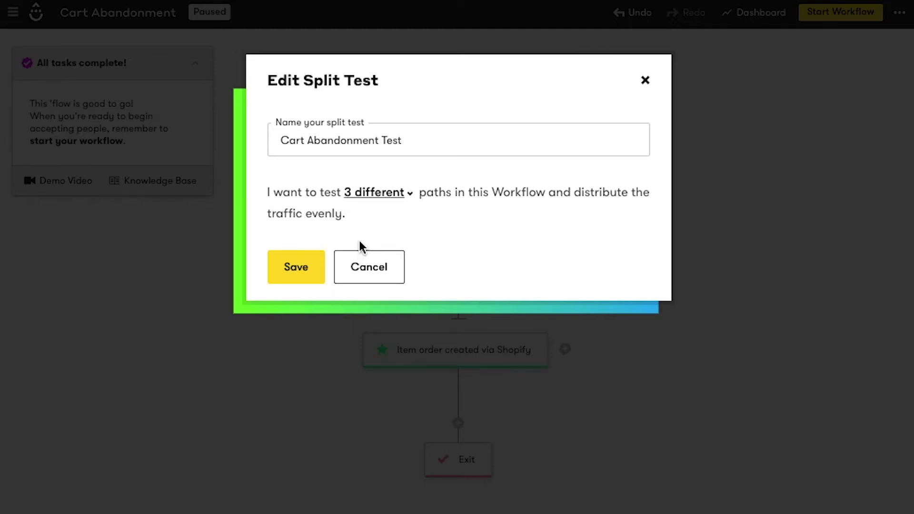
pyautogui.click(294, 275)
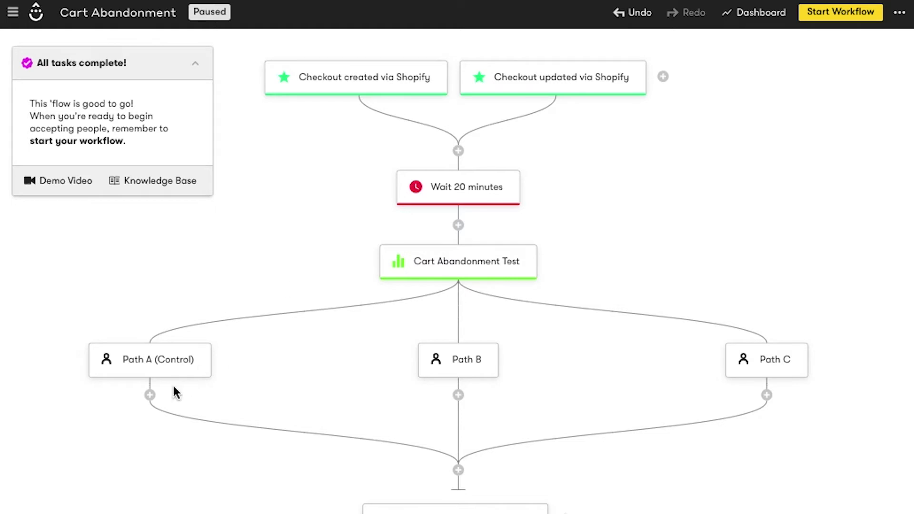
# Add a one-off email action under Path A using the Path A 'Undecided? Let us help.' template
pyautogui.click(150, 395)
pyautogui.click(331, 178)
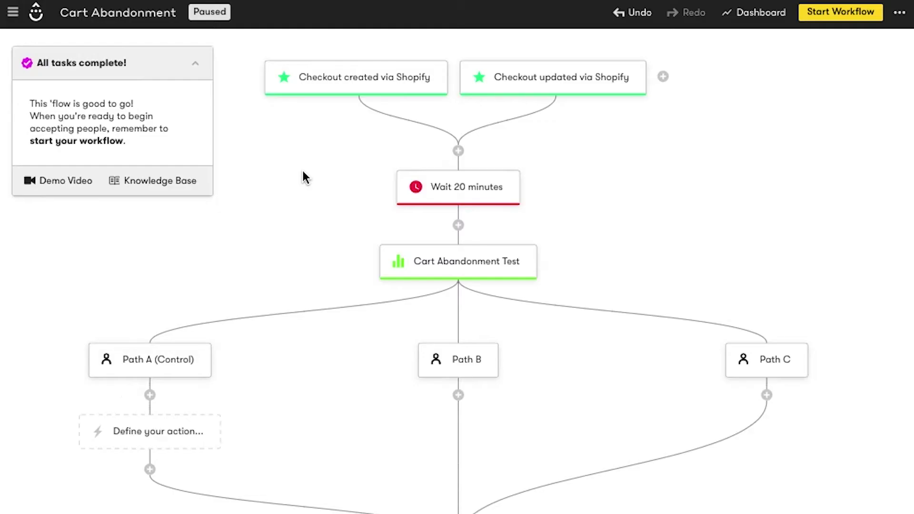
pyautogui.click(470, 143)
pyautogui.write('one')
pyautogui.click(498, 176)
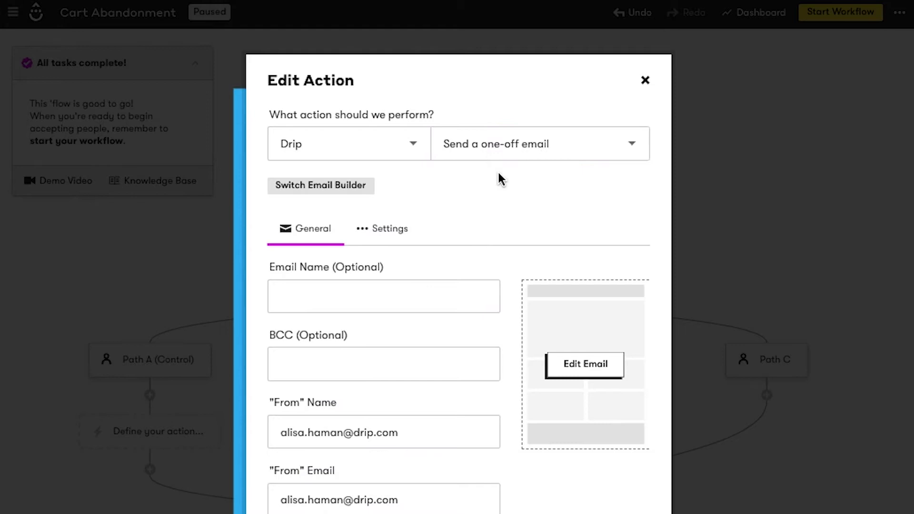
pyautogui.click(572, 361)
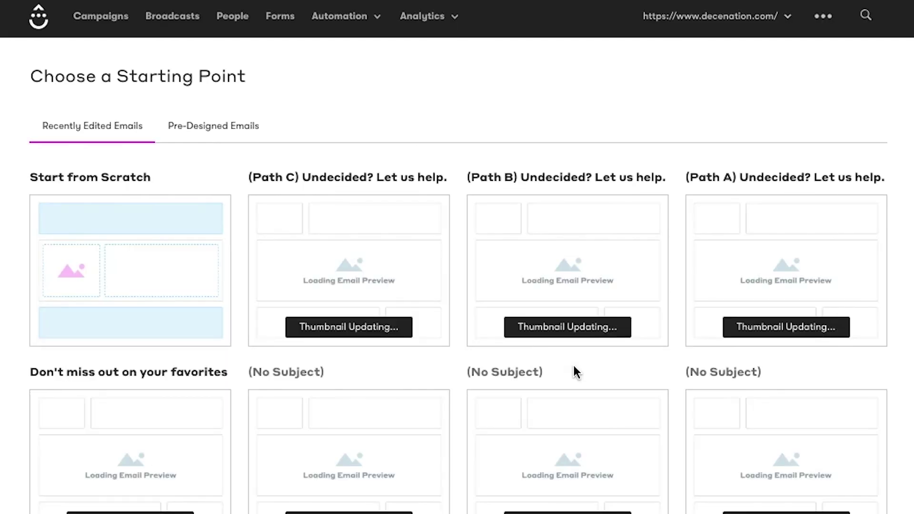
pyautogui.click(782, 267)
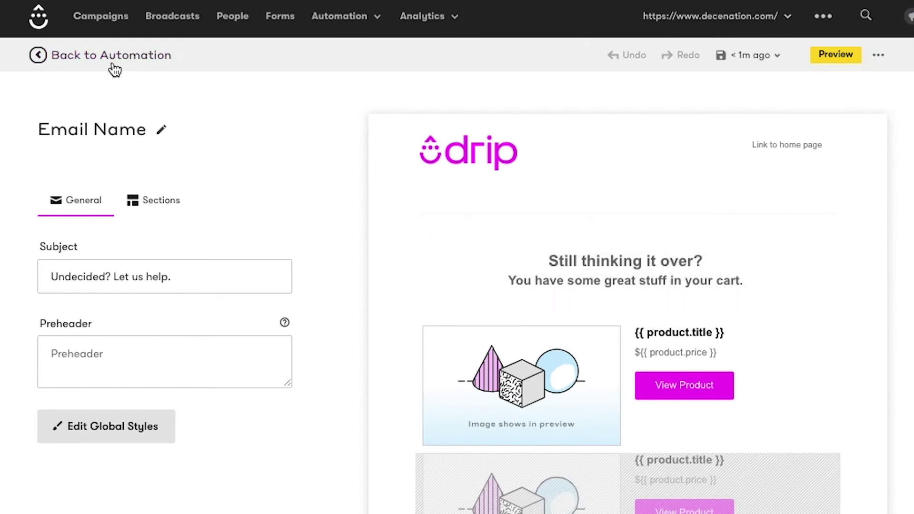
pyautogui.click(95, 67)
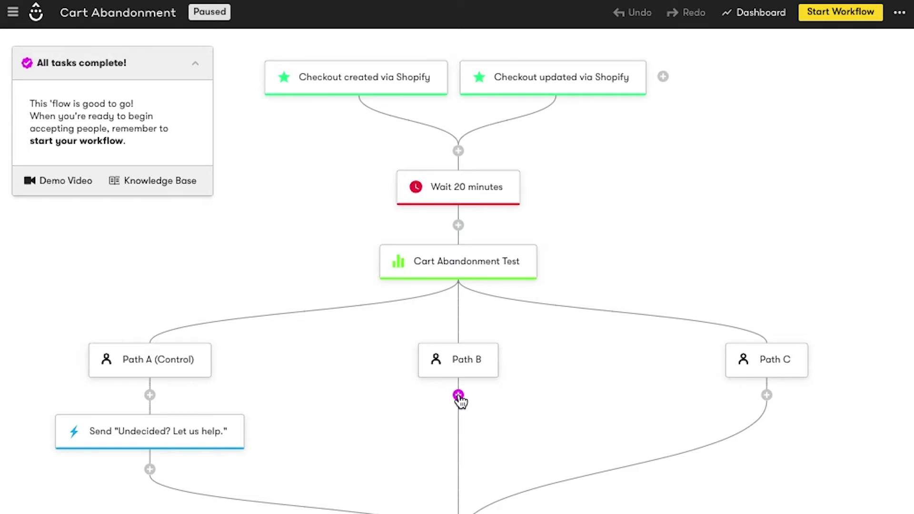
# Give Path B the Undecided email followed by a Facebook 'add to custom audience' action
pyautogui.click(458, 395)
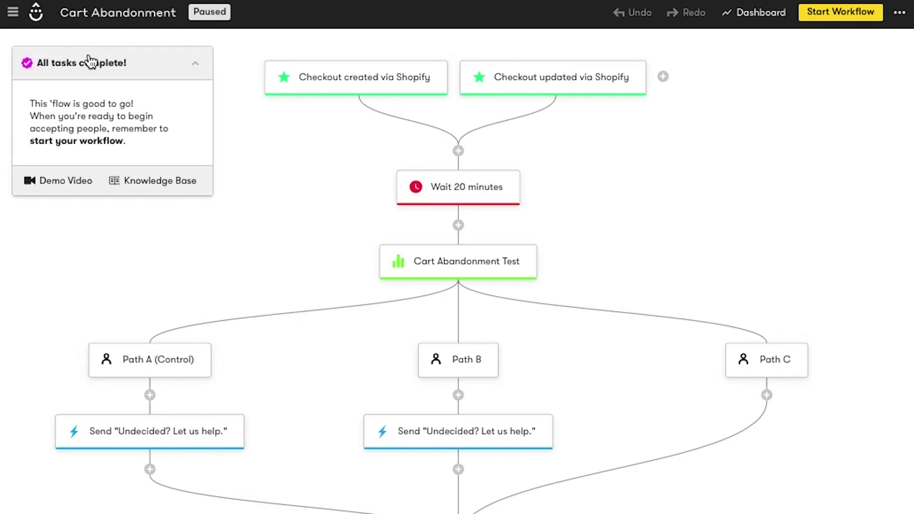
pyautogui.click(458, 470)
pyautogui.click(333, 165)
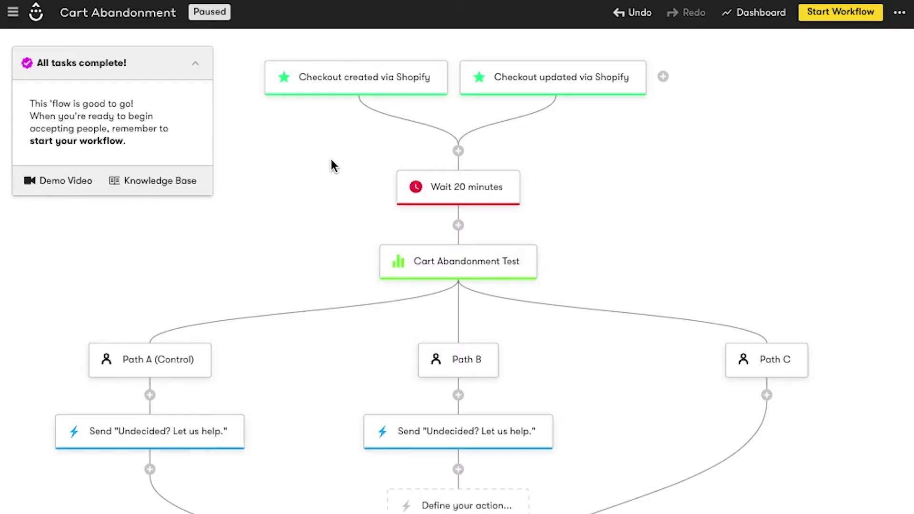
pyautogui.click(342, 151)
pyautogui.click(343, 261)
pyautogui.click(523, 152)
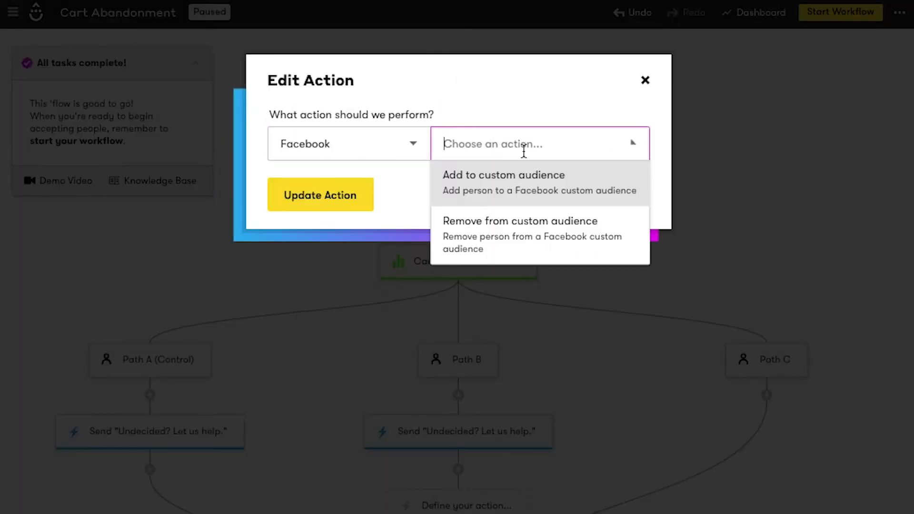
pyautogui.click(524, 182)
pyautogui.click(330, 338)
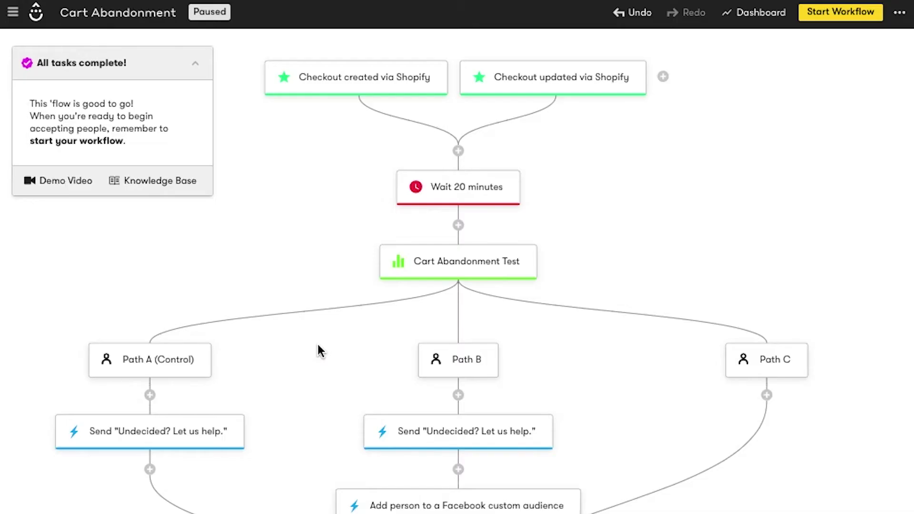
# Give Path C the Undecided email and a one-off email from the 'Don't miss out on your favorites' template
pyautogui.click(766, 395)
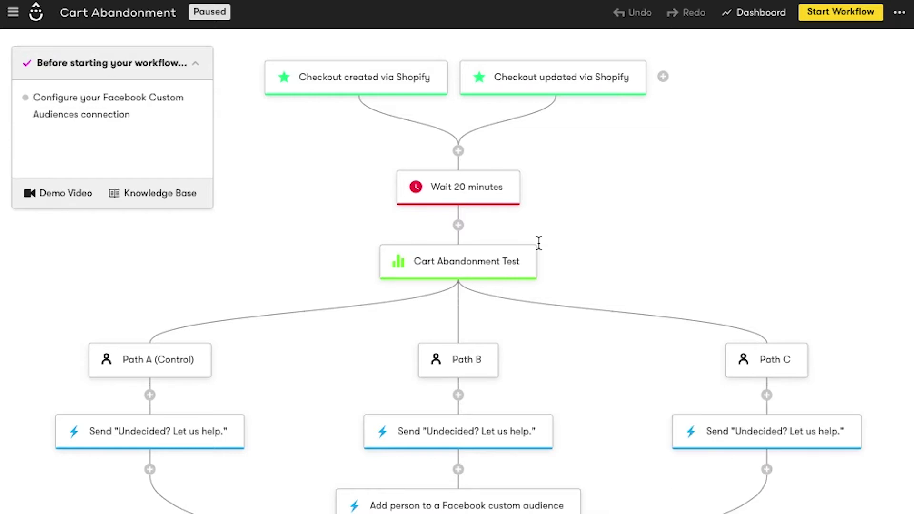
pyautogui.click(766, 470)
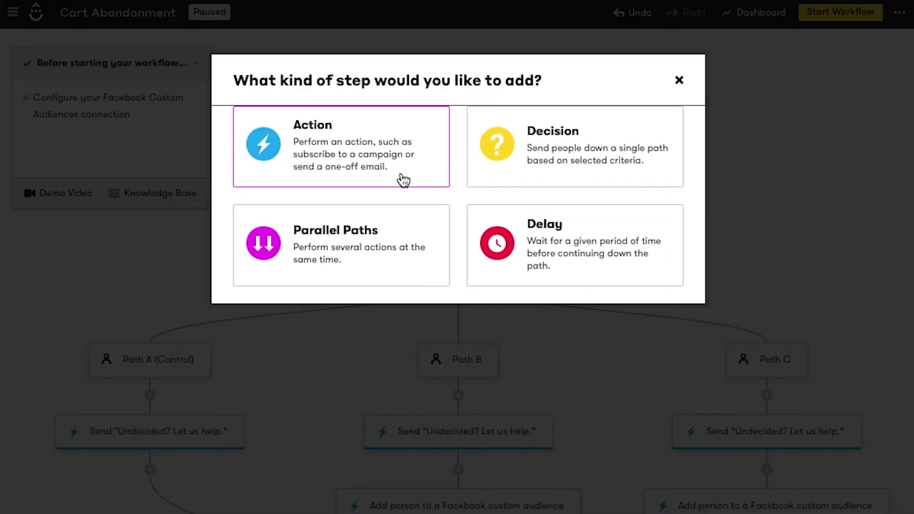
pyautogui.click(402, 178)
pyautogui.click(555, 138)
pyautogui.write('one')
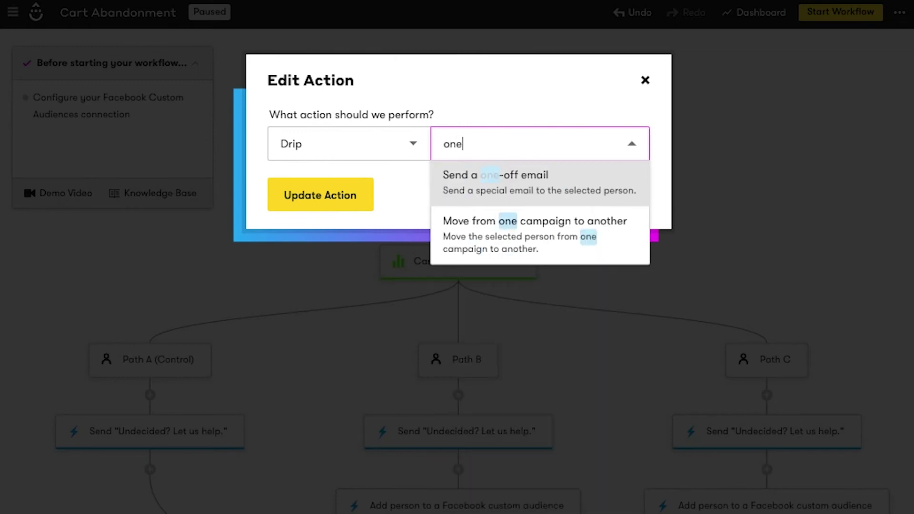
pyautogui.click(501, 192)
pyautogui.click(583, 376)
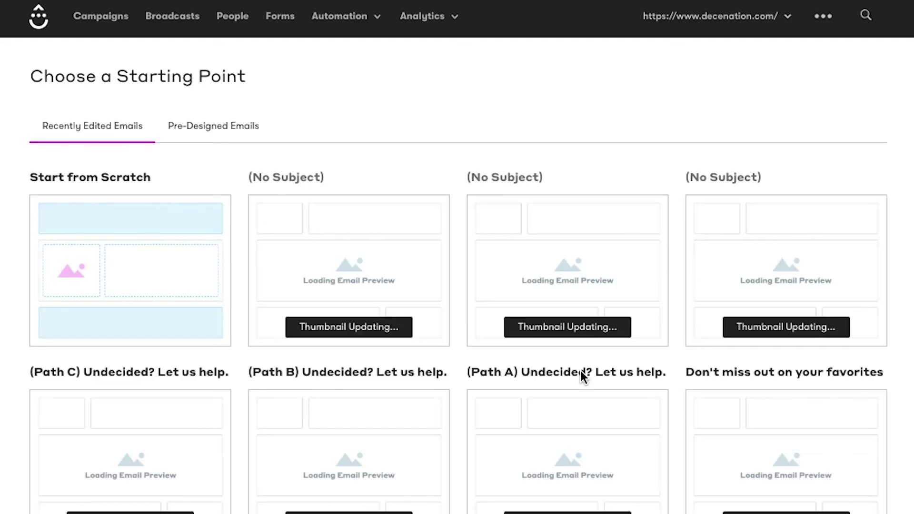
pyautogui.click(762, 423)
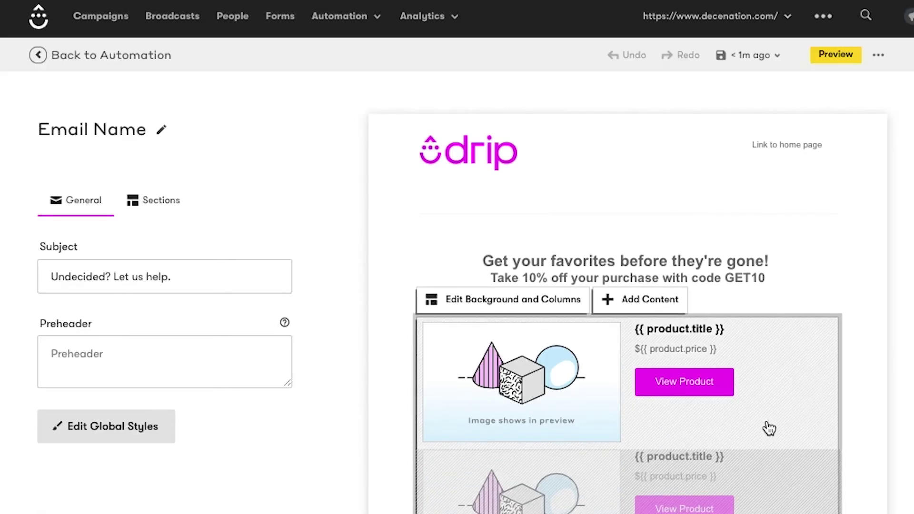
pyautogui.click(134, 64)
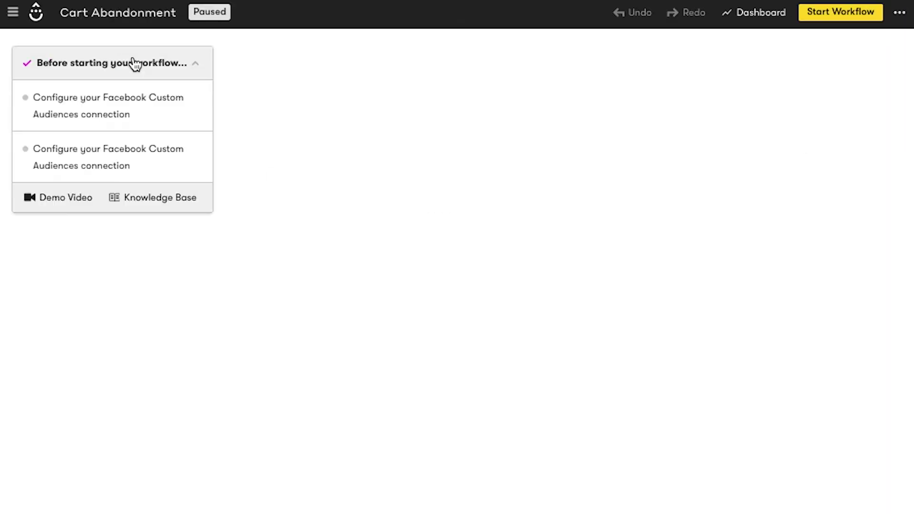
pyautogui.scroll(-1, 248, 243)
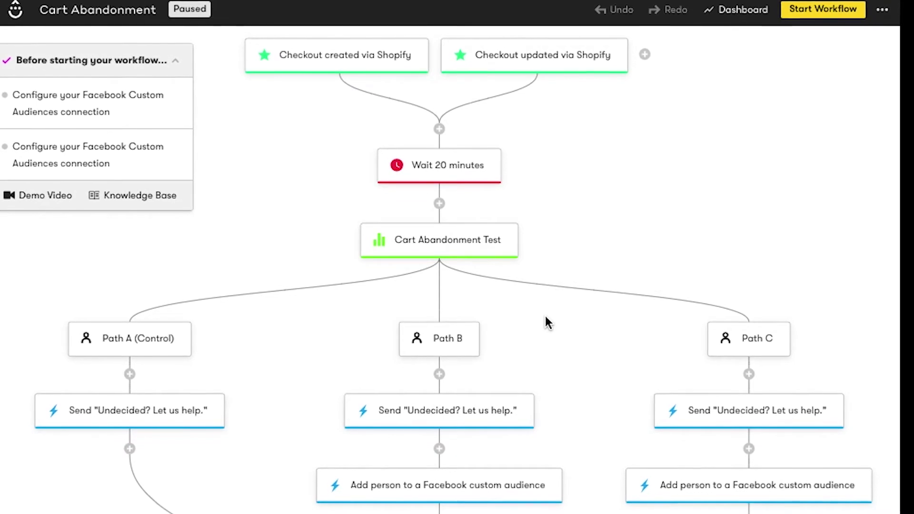
# Activate the workflow, then declare Path C (5.9% conversion, $31.55 per person) the split test winner
pyautogui.click(823, 10)
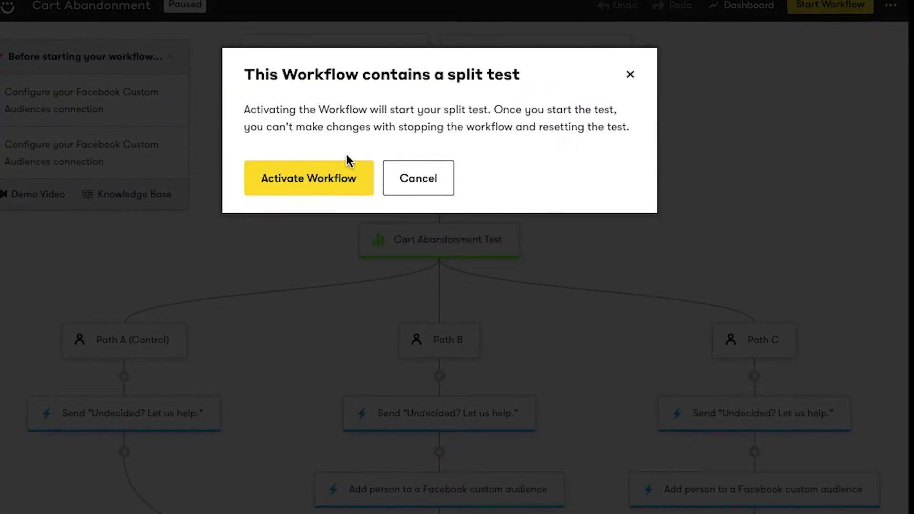
pyautogui.click(327, 178)
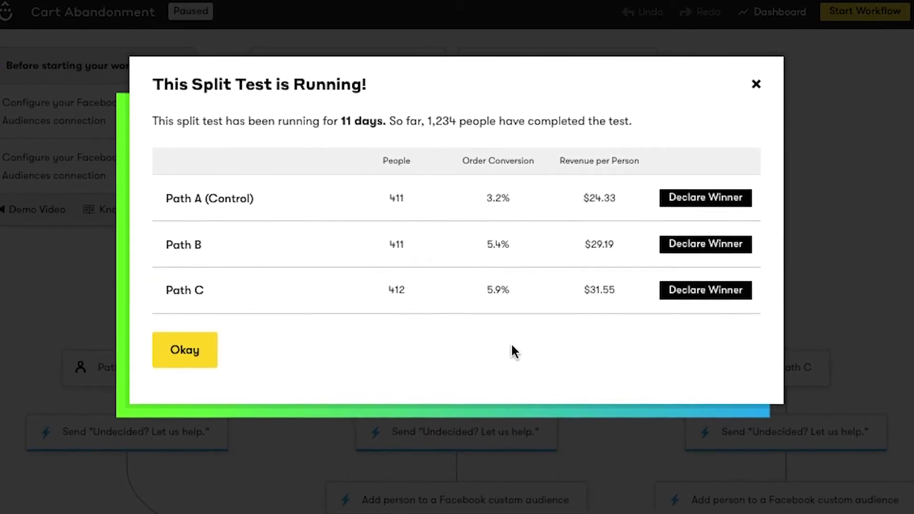
pyautogui.click(696, 300)
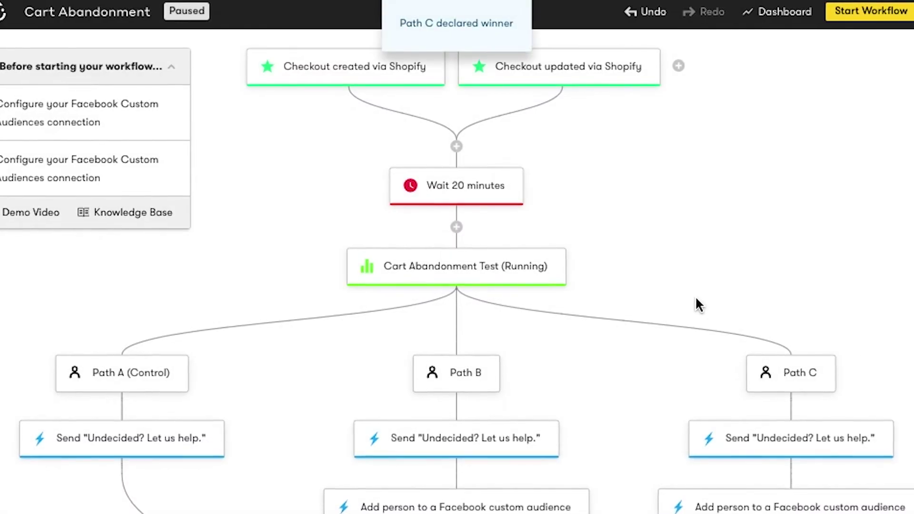